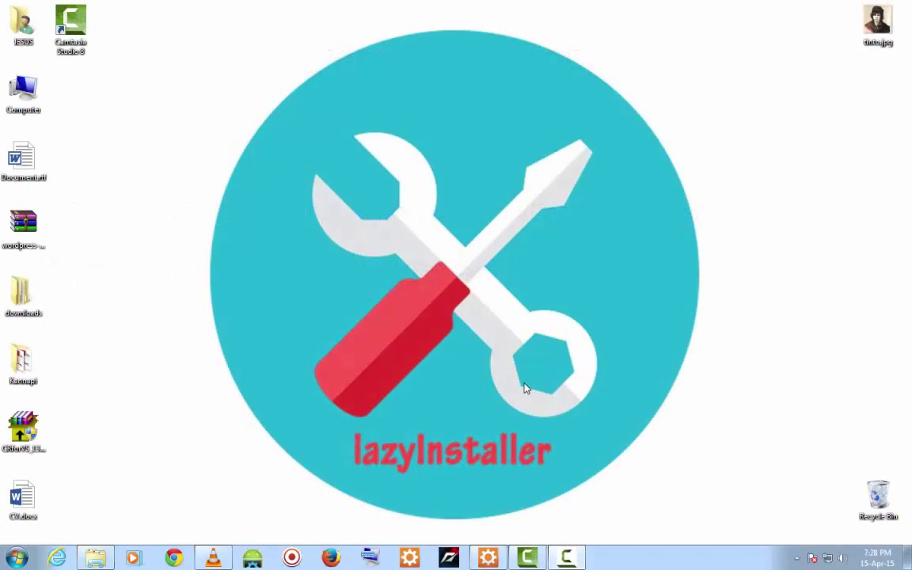
Open the audio CD in DVD RW Drive (N:) from Computer and view its tracks in a maximized window.
{"action": "left_click", "coordinate": [16, 558]}
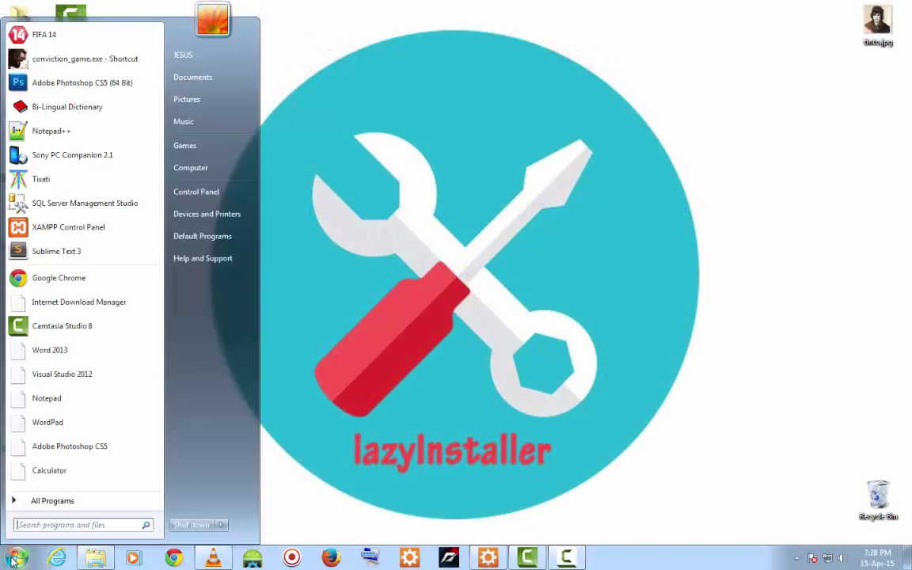
{"action": "left_click", "coordinate": [195, 165]}
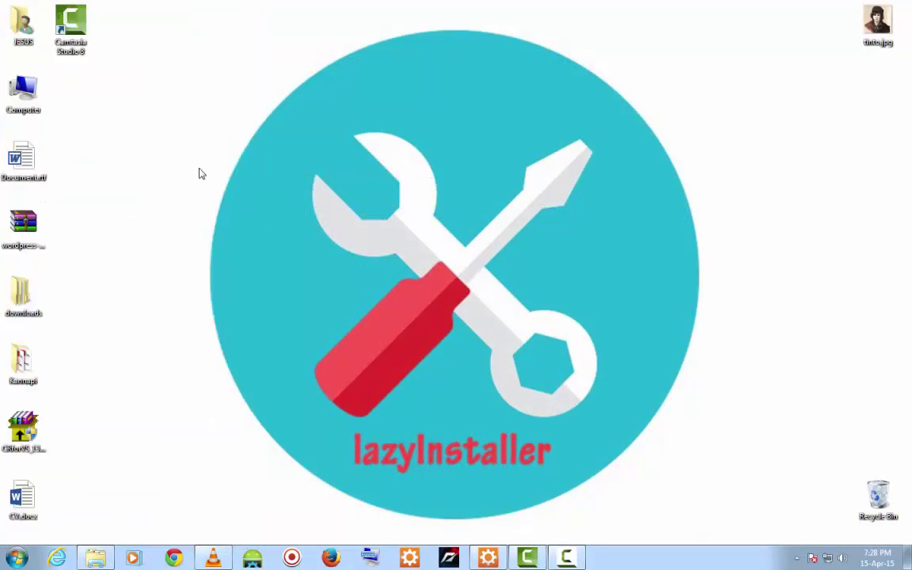
{"action": "scroll", "coordinate": [354, 230], "scroll_direction": "down", "scroll_amount": 1}
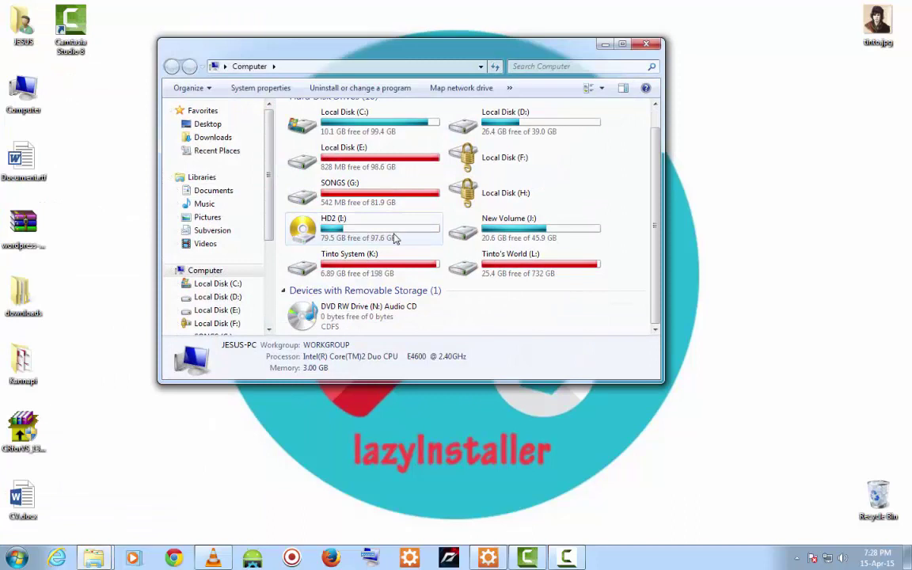
{"action": "left_click", "coordinate": [365, 322]}
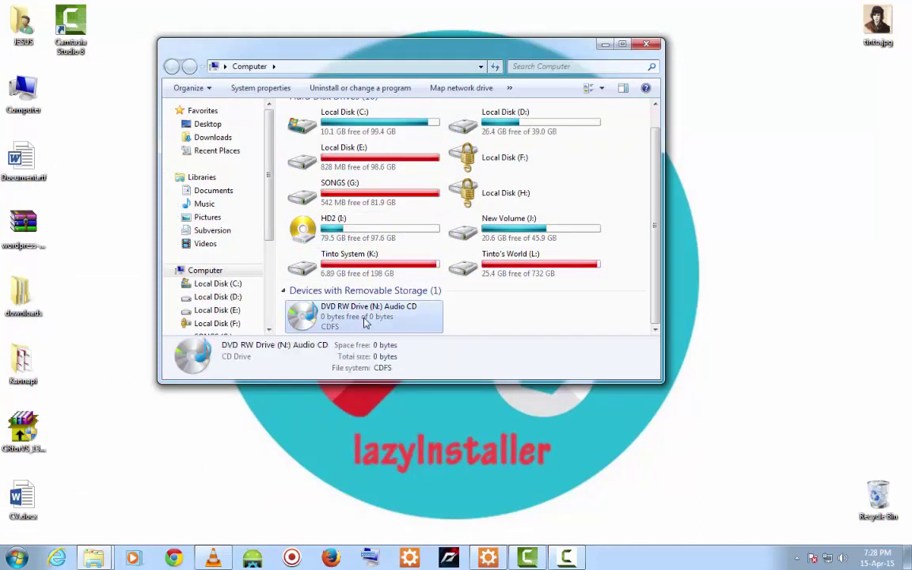
{"action": "right_click", "coordinate": [365, 322]}
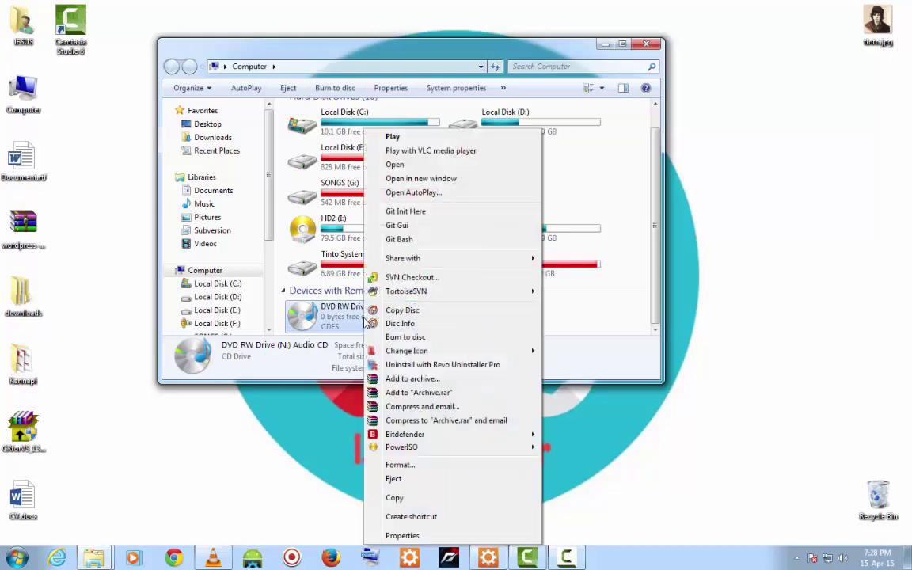
{"action": "left_click", "coordinate": [395, 165]}
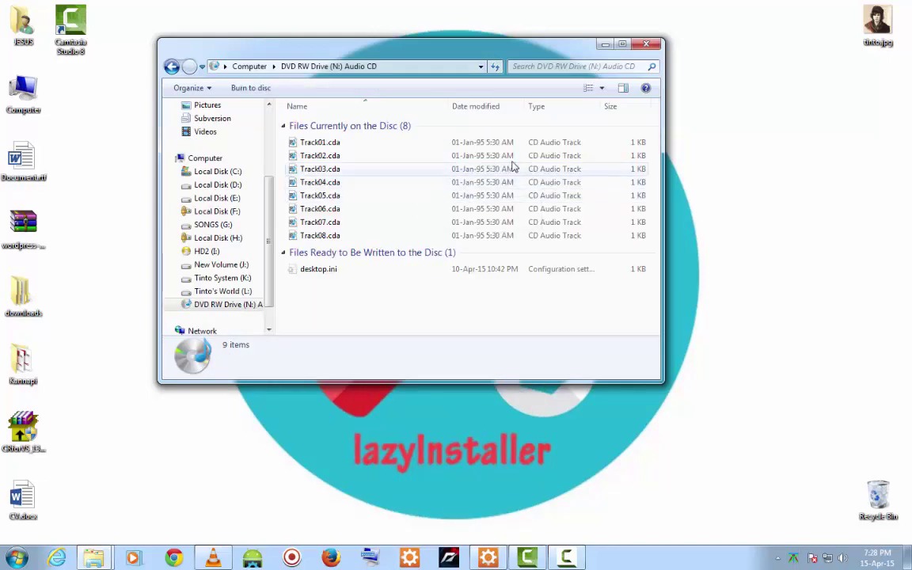
{"action": "left_click", "coordinate": [623, 45]}
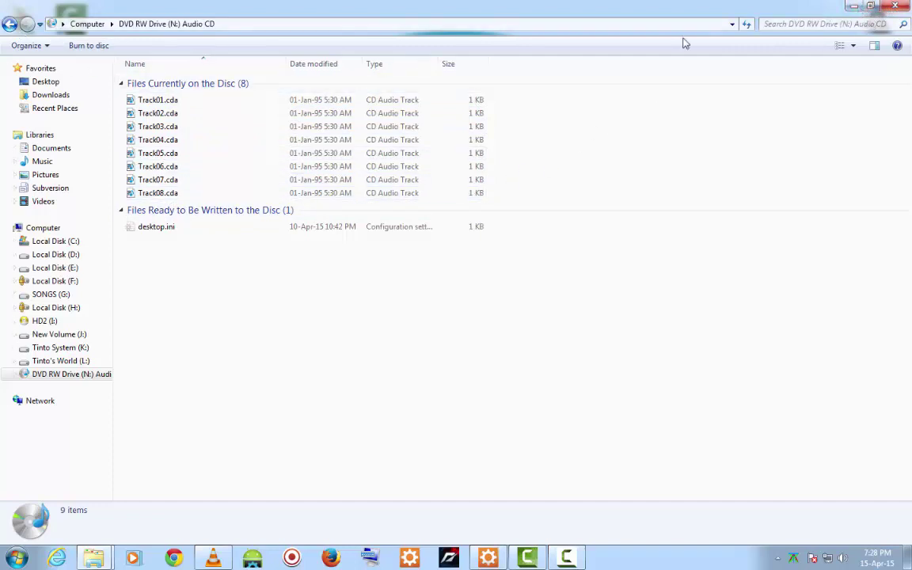
Return to the Computer drive list and launch Nero's Copy Disc for the audio CD in drive N:.
{"action": "left_click", "coordinate": [9, 24]}
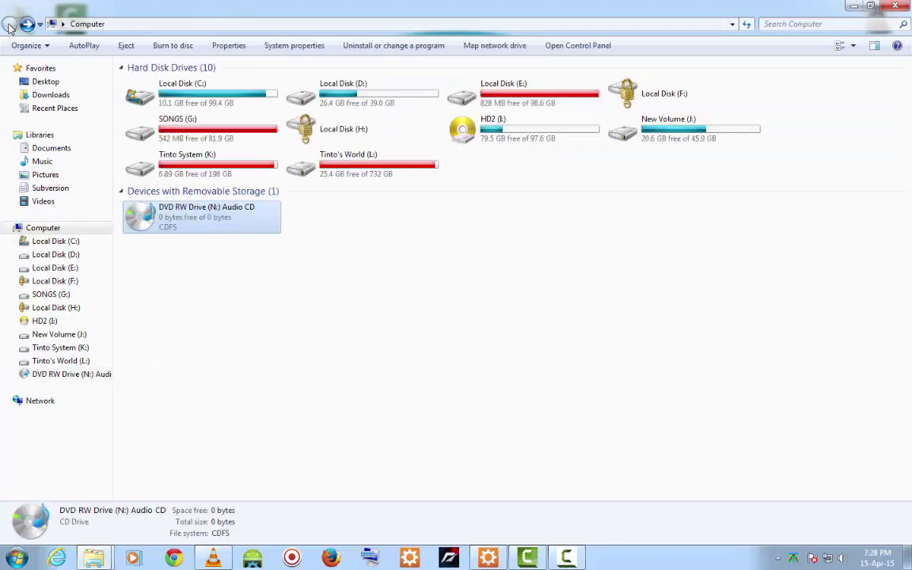
{"action": "right_click", "coordinate": [220, 221]}
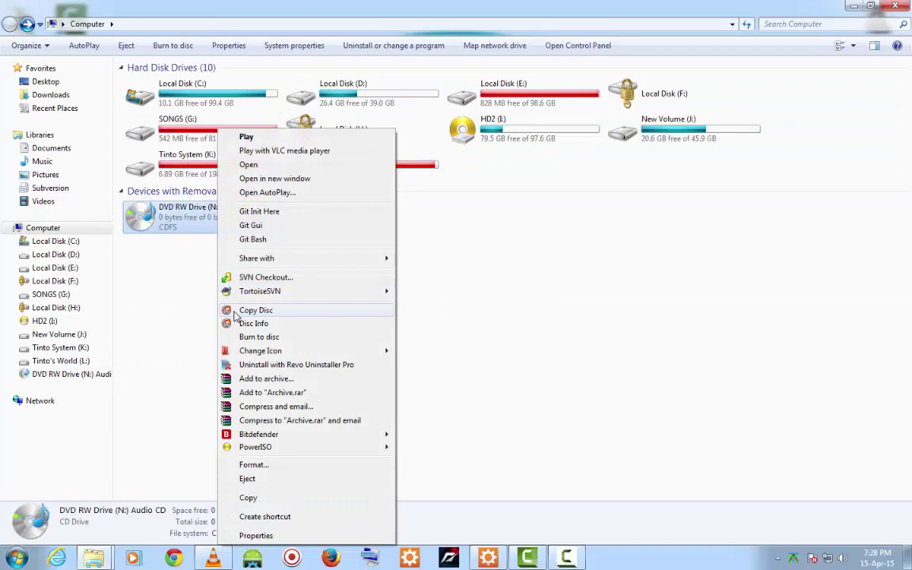
{"action": "left_click", "coordinate": [267, 313]}
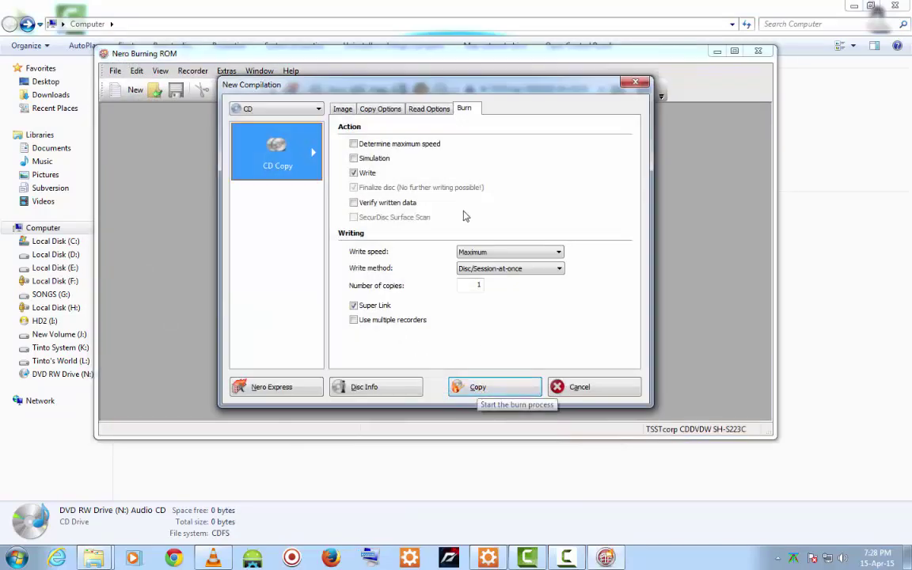
Check the temporary image file's path in the CD copy's image options and start the copy.
{"action": "left_click", "coordinate": [342, 110]}
{"action": "left_click", "coordinate": [367, 115]}
{"action": "left_click", "coordinate": [342, 110]}
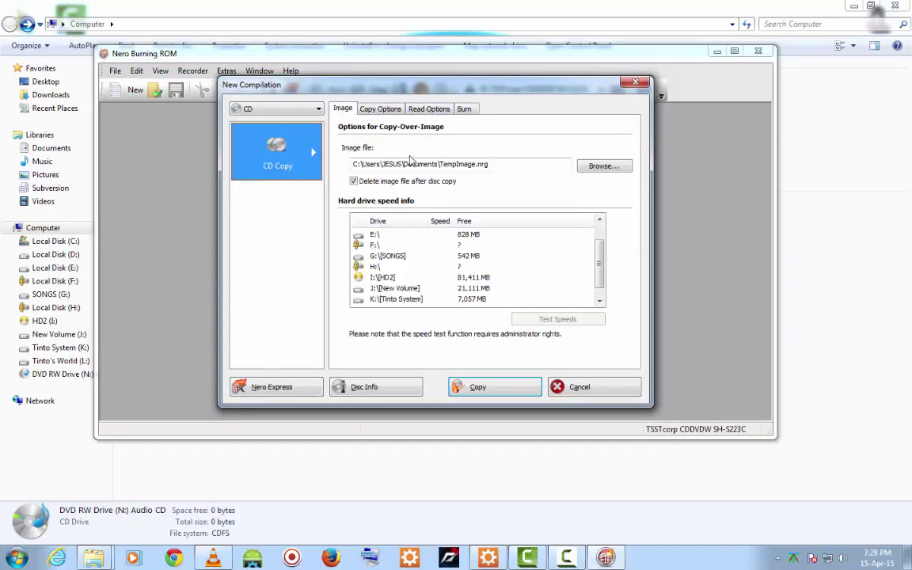
{"action": "left_click_drag", "start_coordinate": [502, 165], "coordinate": [350, 162]}
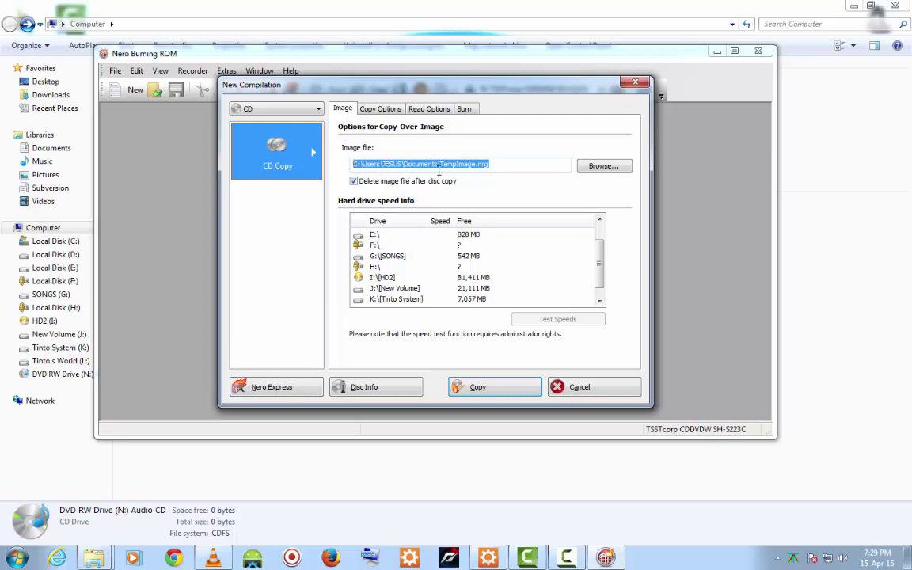
{"action": "left_click", "coordinate": [479, 388]}
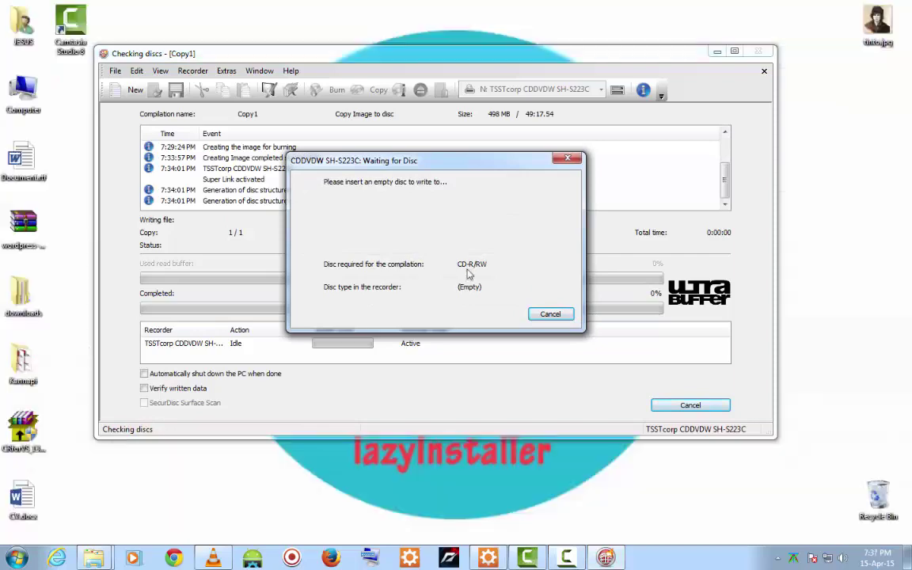
Open the Documents library in Windows Explorer and select the TempImage.nrg disc image.
{"action": "double_click", "coordinate": [25, 101]}
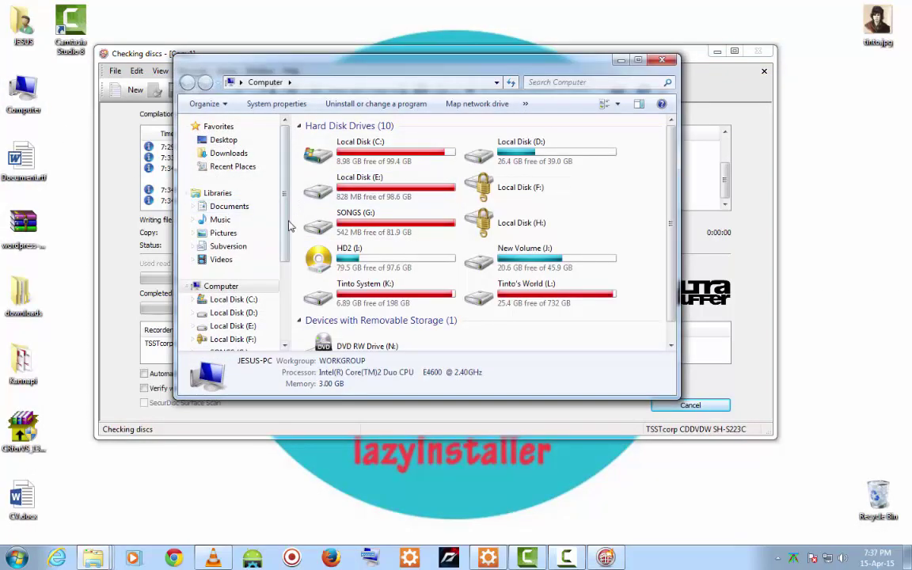
{"action": "left_click", "coordinate": [240, 207]}
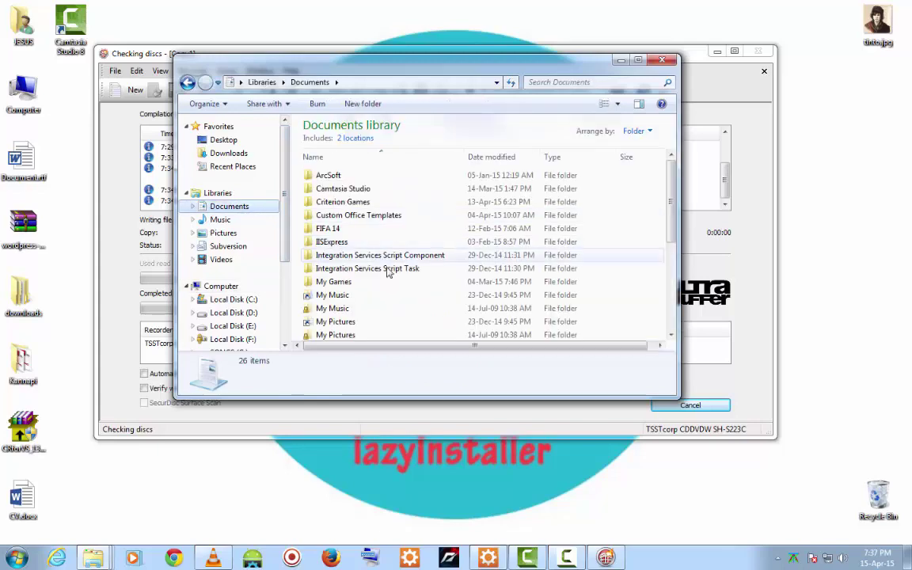
{"action": "scroll", "coordinate": [352, 270], "scroll_direction": "down", "scroll_amount": 4}
{"action": "scroll", "coordinate": [361, 242], "scroll_direction": "up", "scroll_amount": 4}
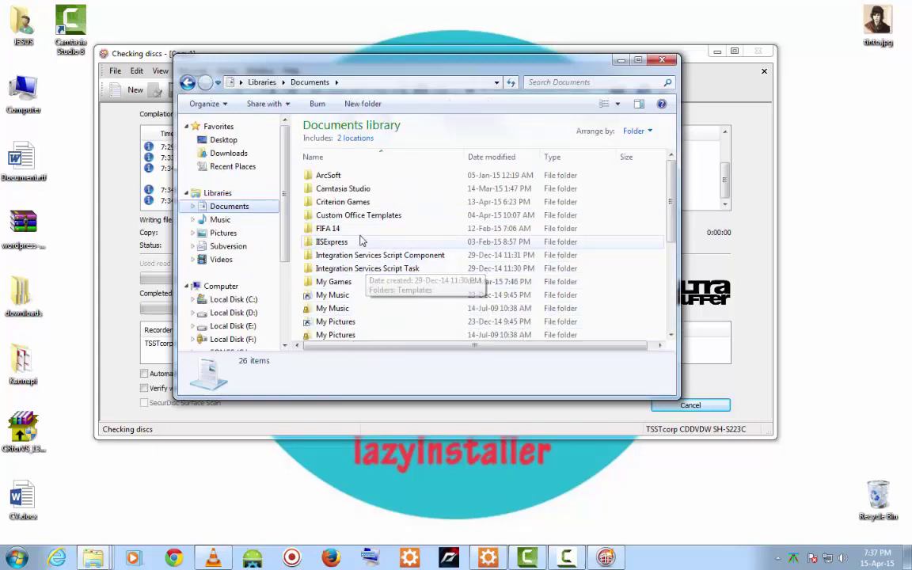
{"action": "left_click", "coordinate": [361, 241]}
{"action": "scroll", "coordinate": [364, 242], "scroll_direction": "down", "scroll_amount": 4}
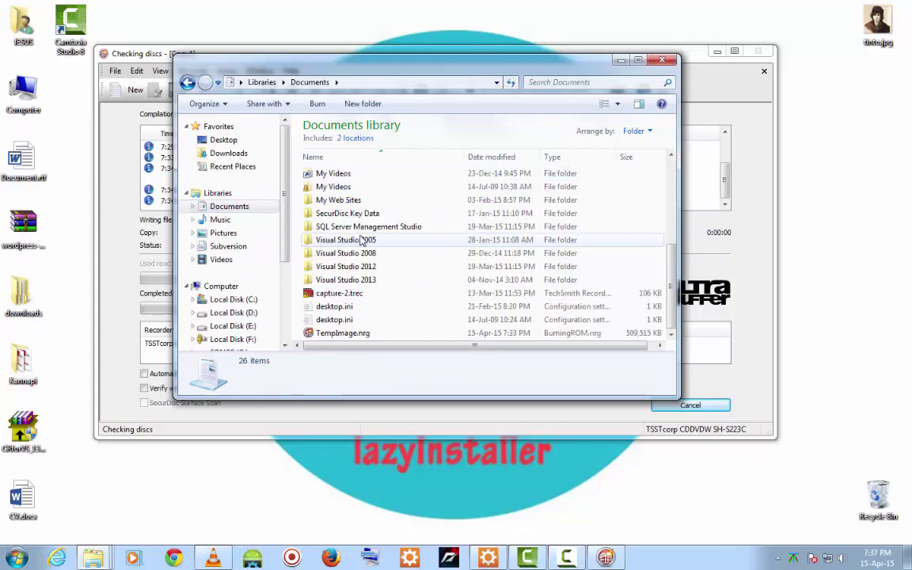
{"action": "left_click", "coordinate": [342, 336]}
Open TempImage.nrg with PowerISO and continue in the unregistered version.
{"action": "right_click", "coordinate": [332, 339]}
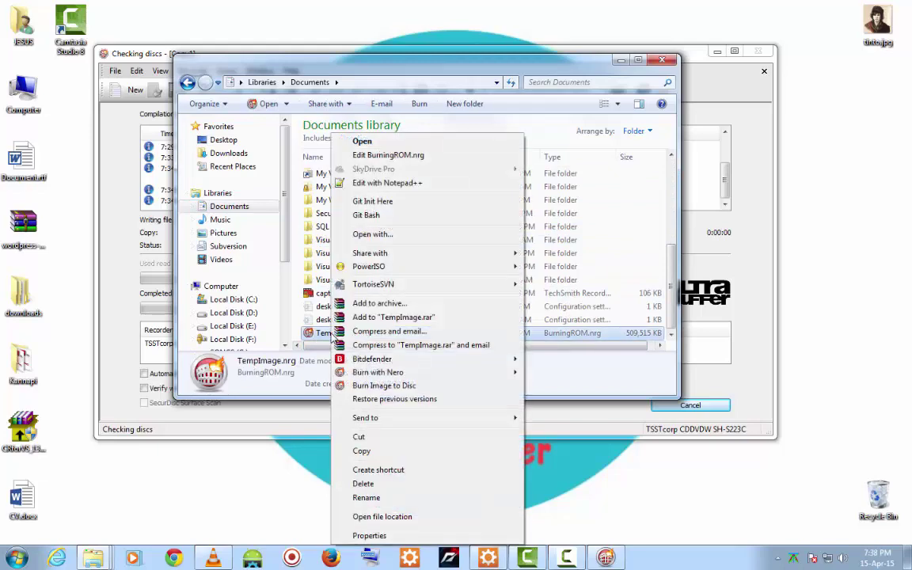
{"action": "mouse_move", "coordinate": [341, 267]}
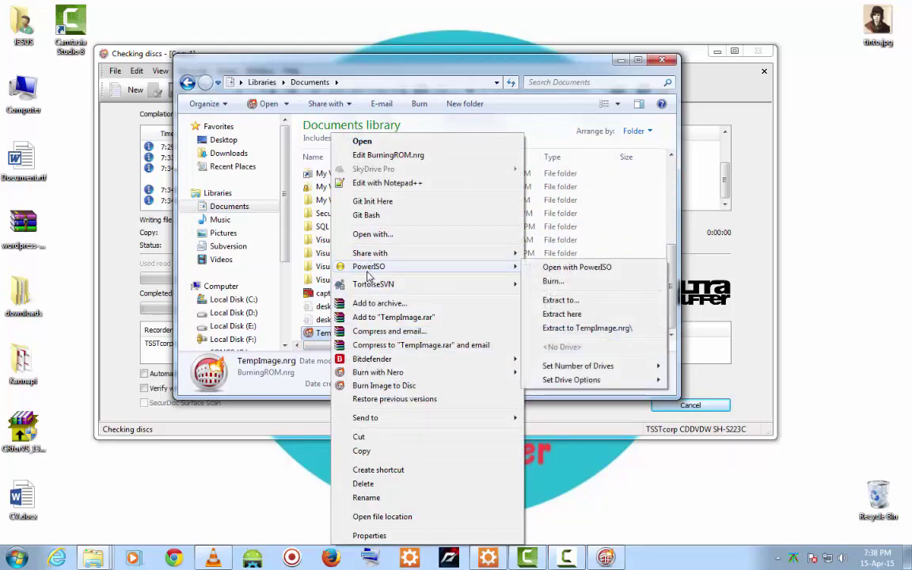
{"action": "left_click", "coordinate": [566, 270]}
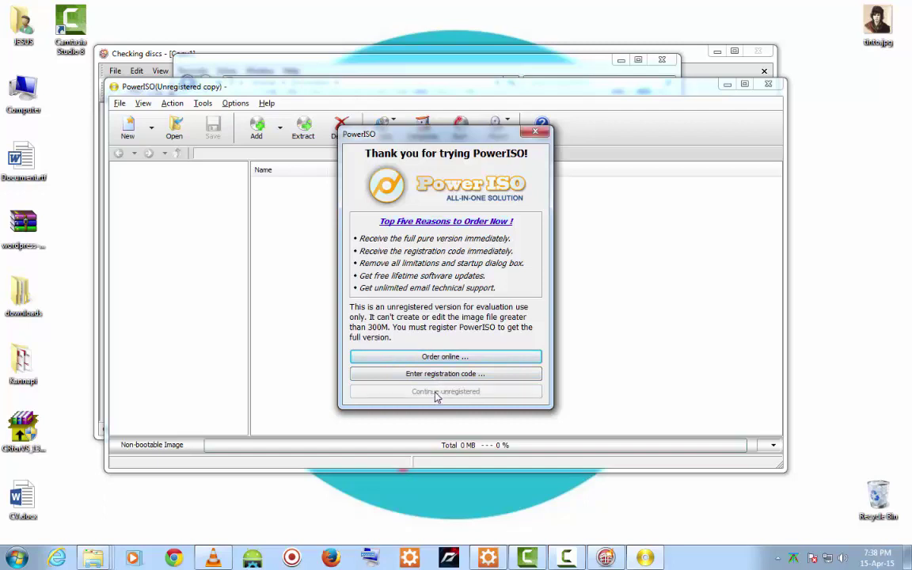
{"action": "left_click", "coordinate": [435, 392]}
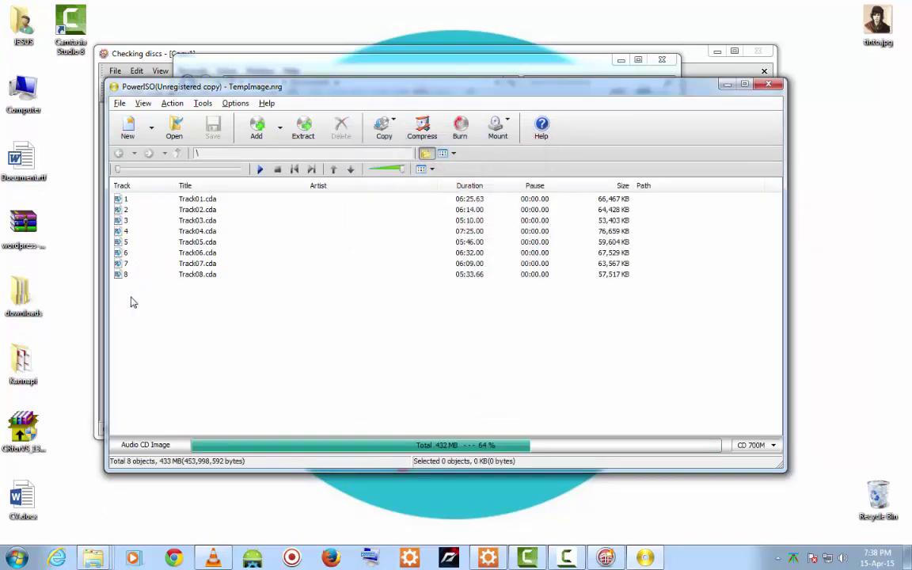
Extract all eight tracks from the disc image to the desktop, dismiss the Server Busy message and close PowerISO.
{"action": "left_click_drag", "start_coordinate": [133, 303], "coordinate": [122, 210]}
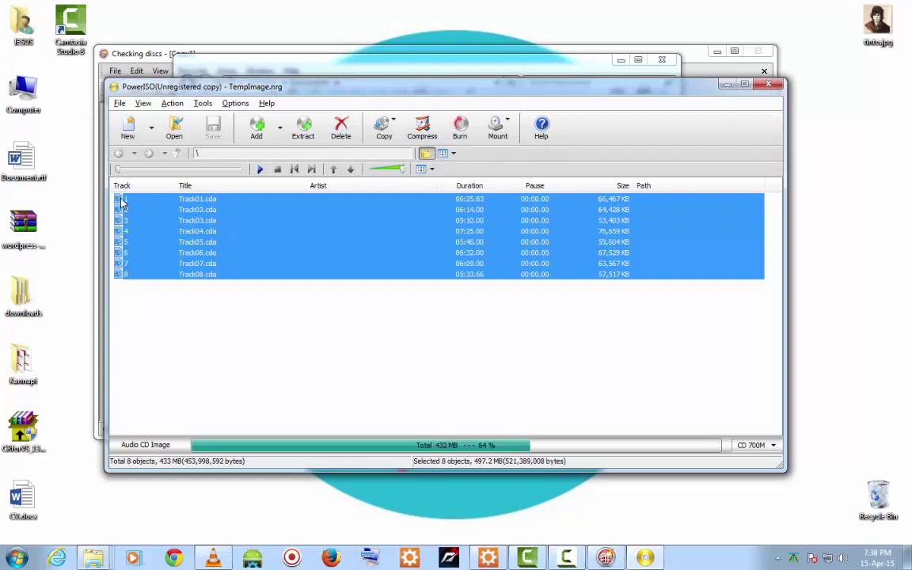
{"action": "left_click_drag", "start_coordinate": [69, 142], "coordinate": [62, 136]}
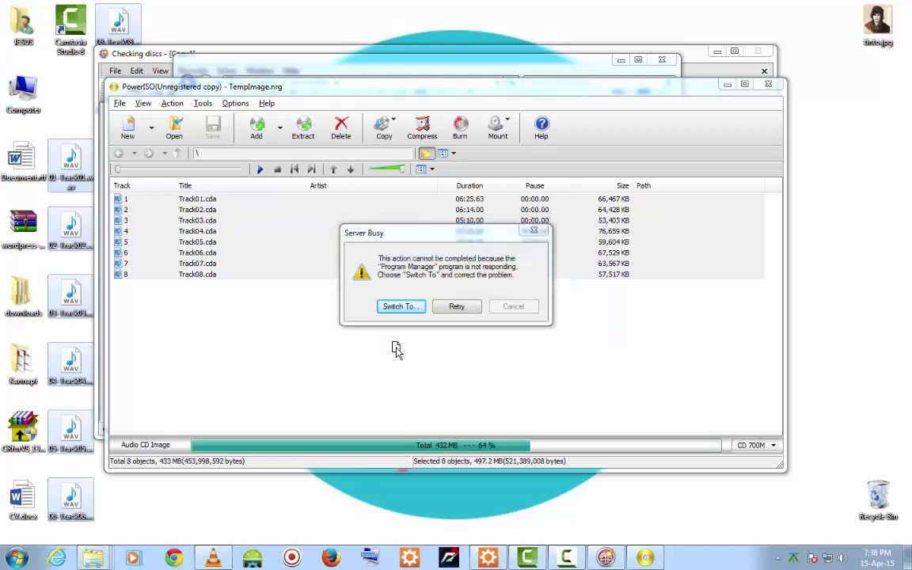
{"action": "left_click", "coordinate": [401, 306]}
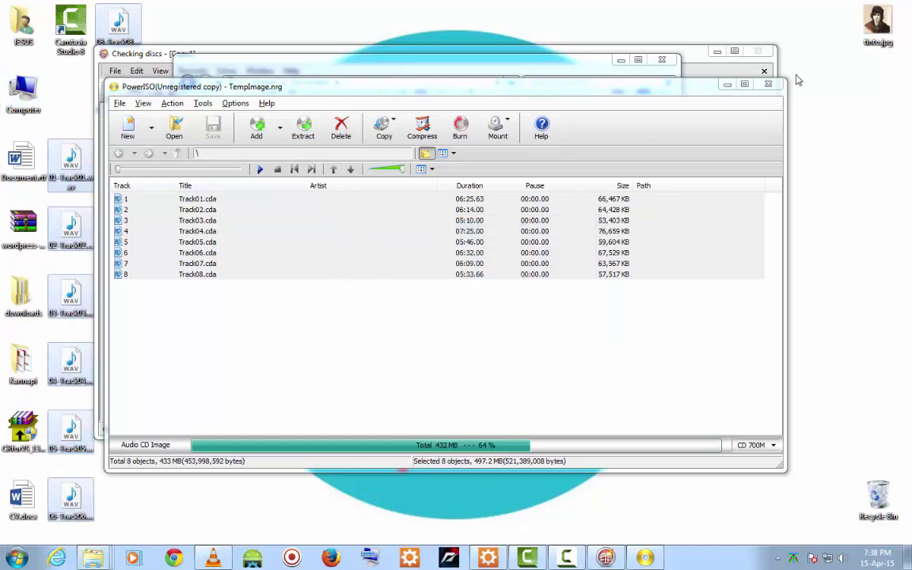
{"action": "left_click", "coordinate": [773, 86]}
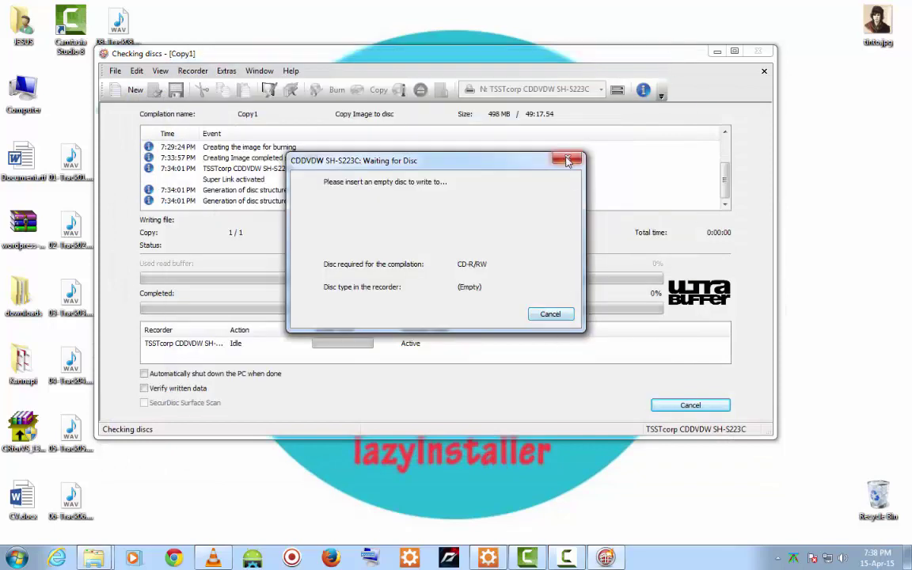
Cancel Nero's pending burn to the empty disc and close Nero Burning ROM.
{"action": "left_click", "coordinate": [689, 405]}
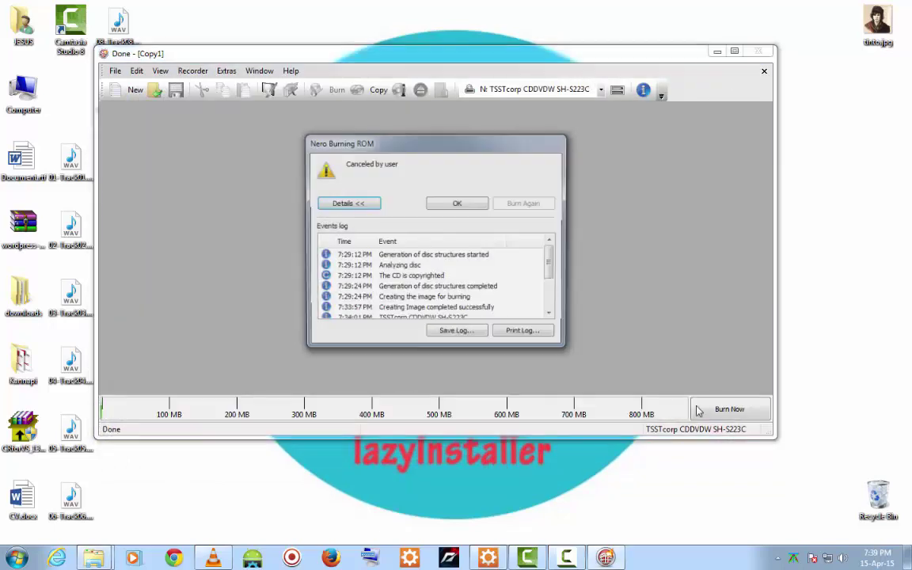
{"action": "left_click", "coordinate": [458, 203]}
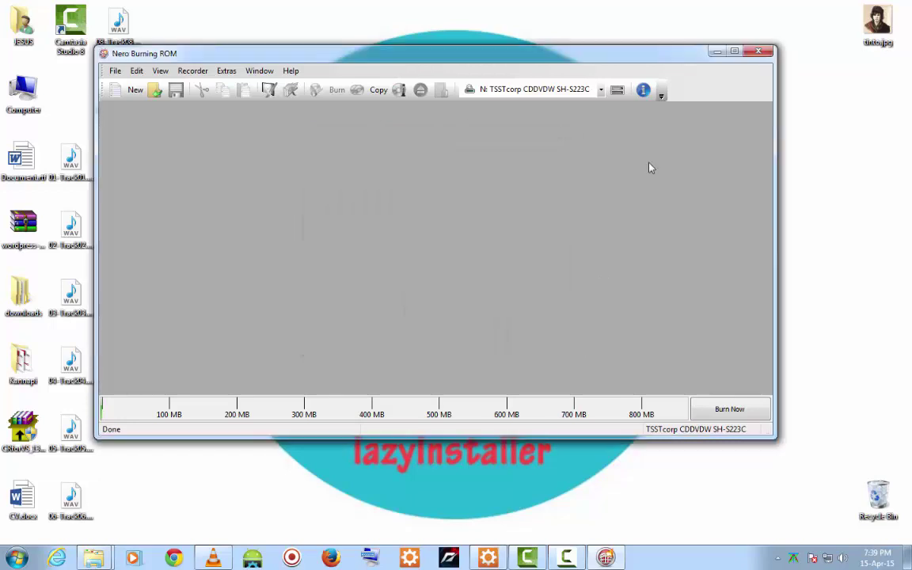
{"action": "left_click", "coordinate": [759, 52]}
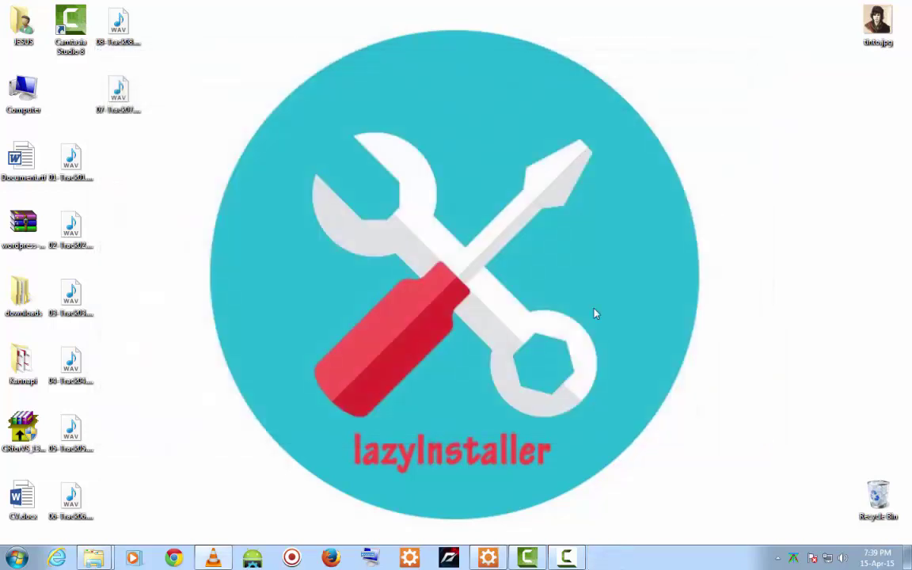
Inspect the properties of 01-Track01.wav on the desktop, including its file type and size.
{"action": "left_click", "coordinate": [110, 89]}
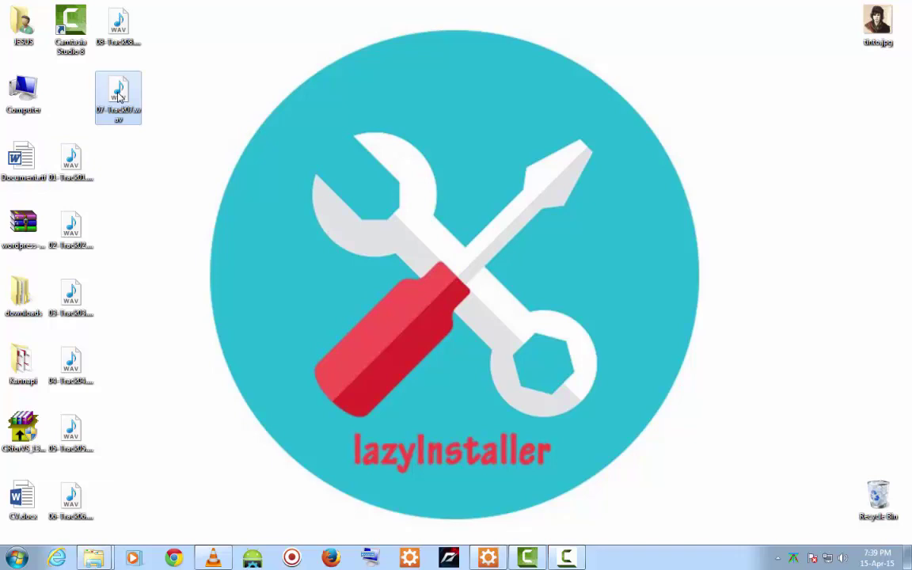
{"action": "left_click", "coordinate": [76, 173]}
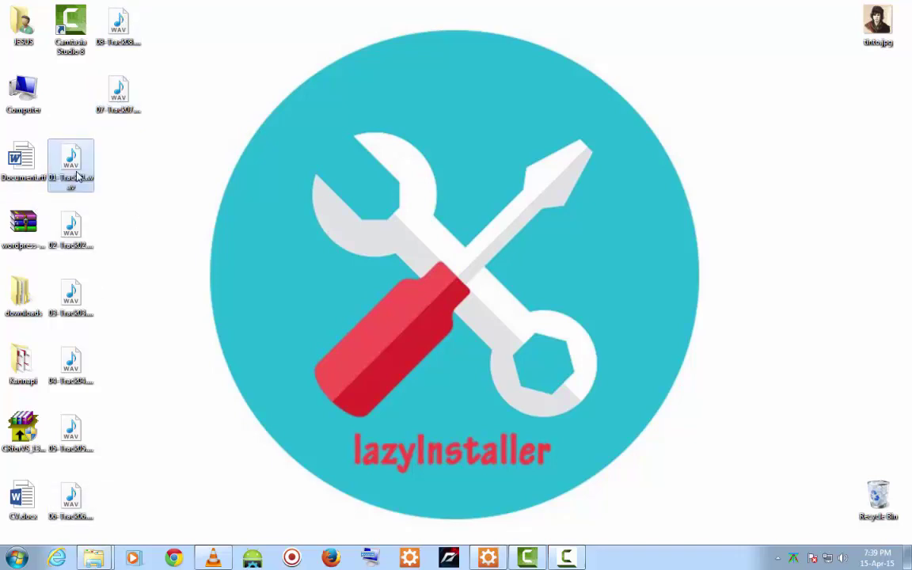
{"action": "right_click", "coordinate": [85, 173]}
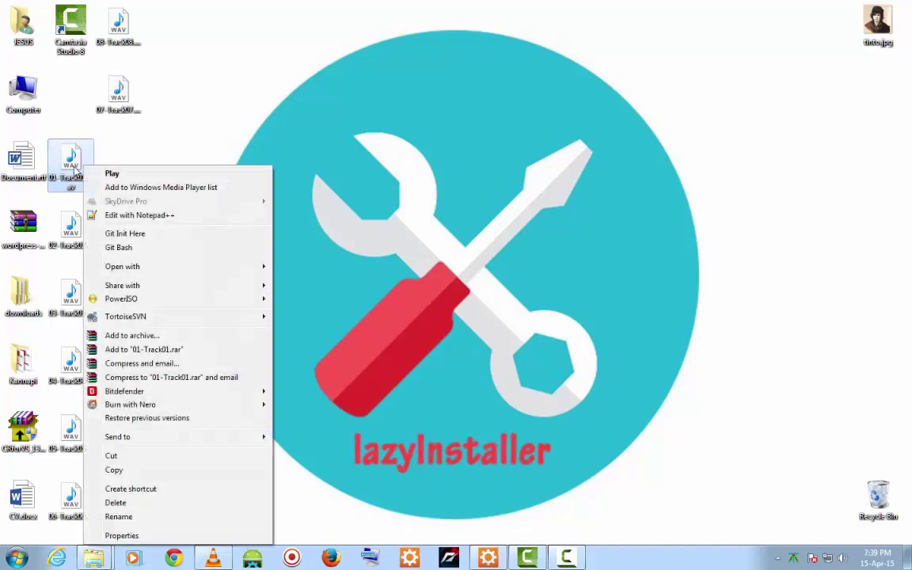
{"action": "left_click", "coordinate": [123, 537]}
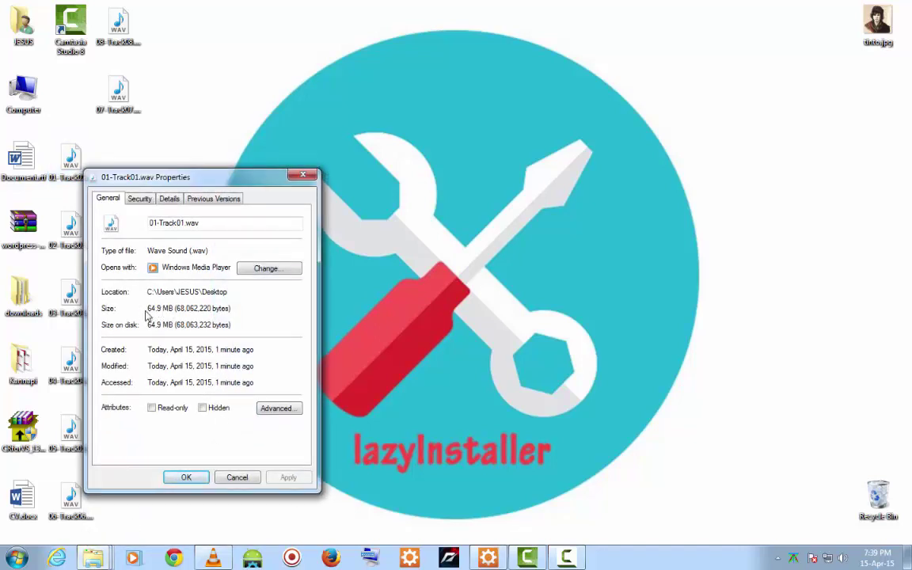
{"action": "left_click", "coordinate": [303, 174]}
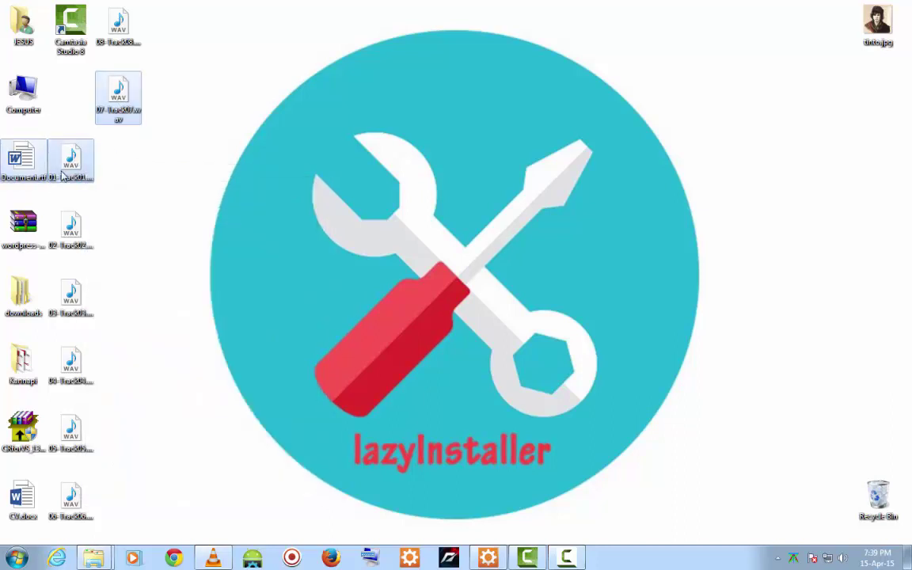
Select all eight extracted WAV tracks on the desktop and check their combined size in the file properties.
{"action": "left_click", "coordinate": [70, 497], "text": "shift"}
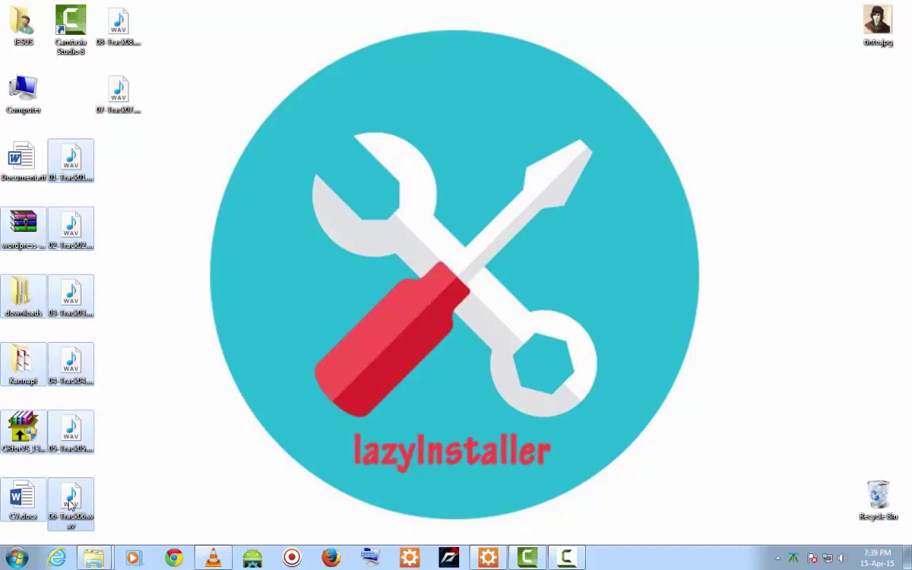
{"action": "left_click", "coordinate": [70, 161]}
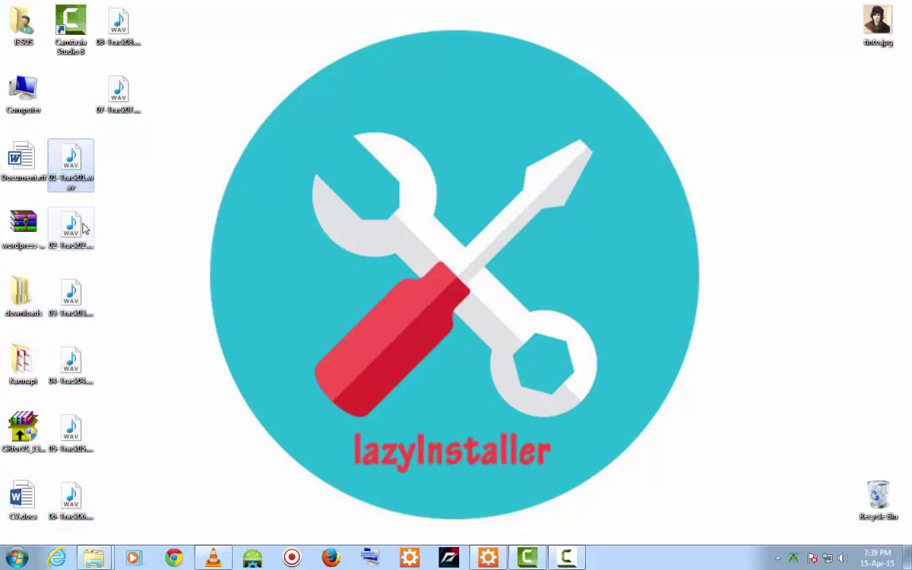
{"action": "key", "text": "shift+Down"}
{"action": "key", "text": "shift+Down"}
{"action": "key", "text": "shift+Down"}
{"action": "key", "text": "shift+Down"}
{"action": "key", "text": "shift+Down"}
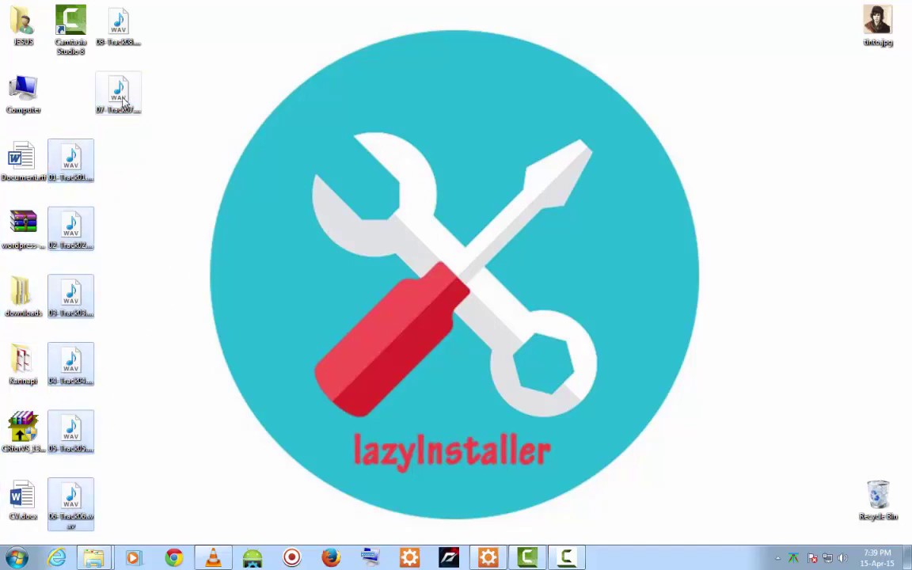
{"action": "left_click", "coordinate": [118, 91], "text": "ctrl"}
{"action": "left_click", "coordinate": [119, 26], "text": "ctrl"}
{"action": "right_click", "coordinate": [121, 29]}
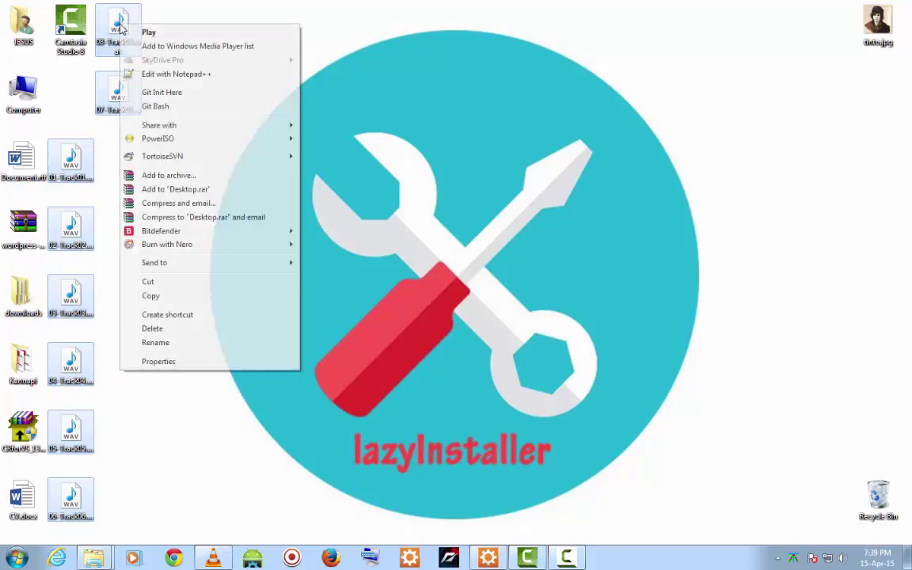
{"action": "left_click", "coordinate": [148, 362]}
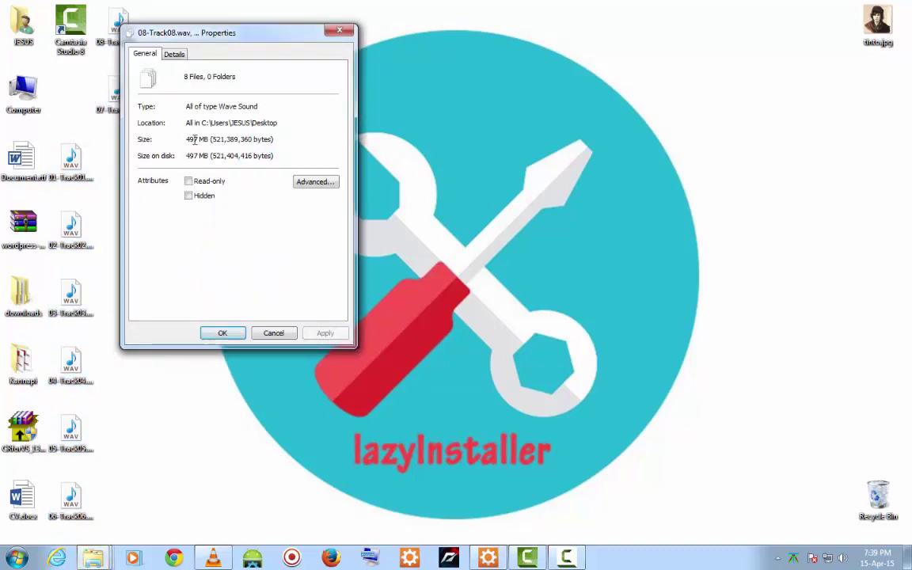
{"action": "left_click_drag", "start_coordinate": [210, 140], "coordinate": [282, 140]}
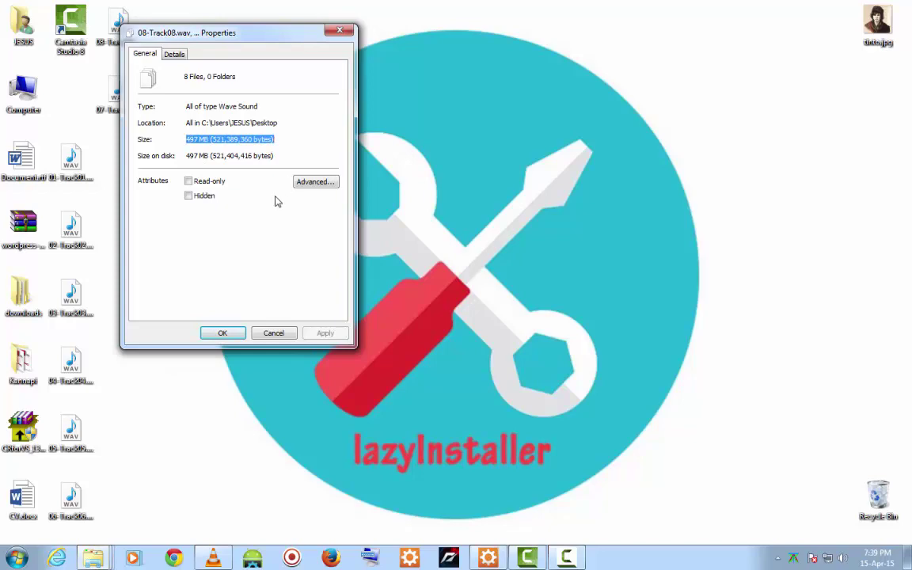
{"action": "left_click", "coordinate": [219, 333]}
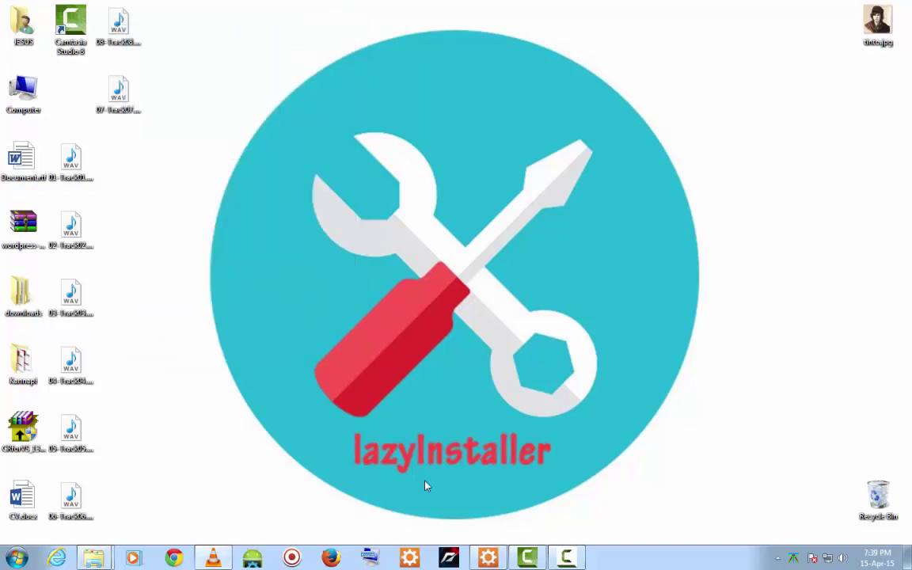